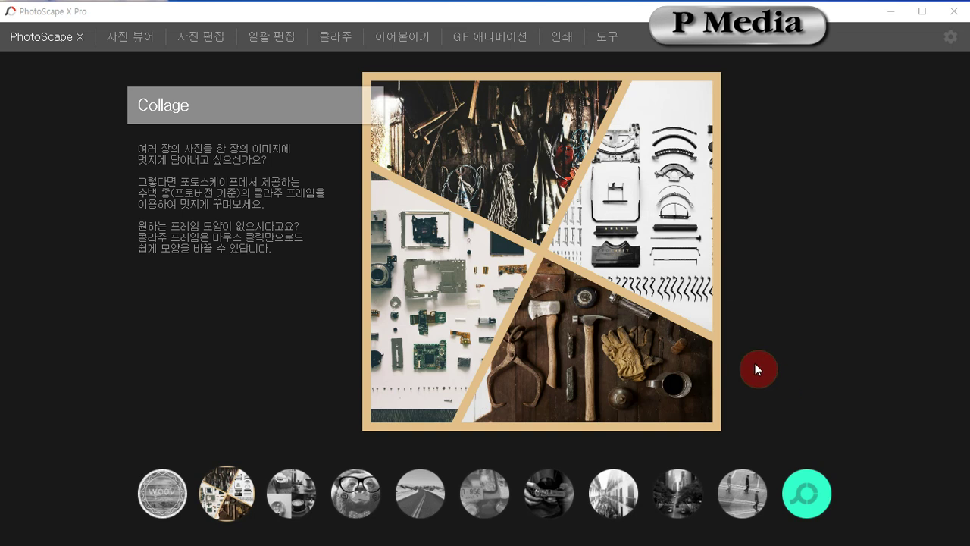
Step: Look through the home screen's feature introductions, including Combine, Sticker & Frame, Point color, Cellophane, Film effect, Light leak and Miniature effect
click(160, 484)
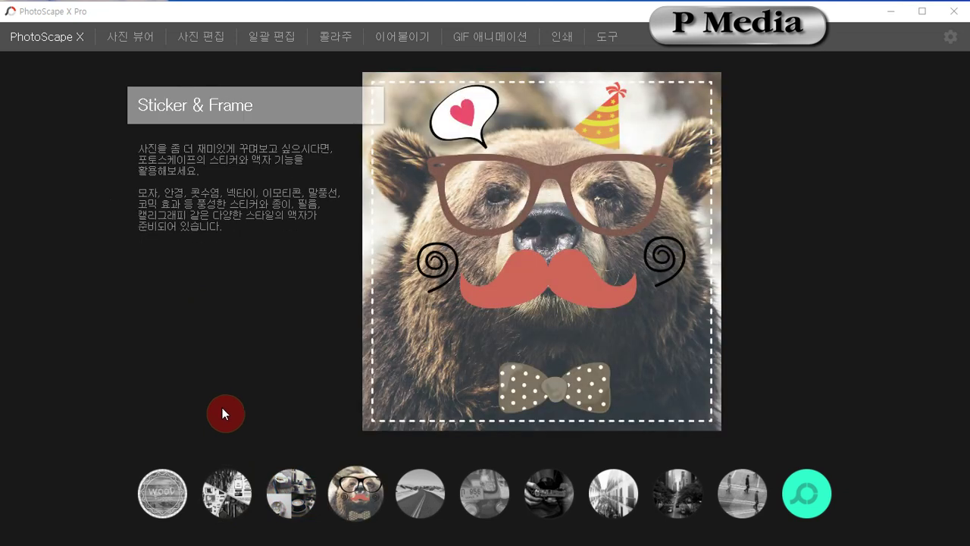
click(299, 516)
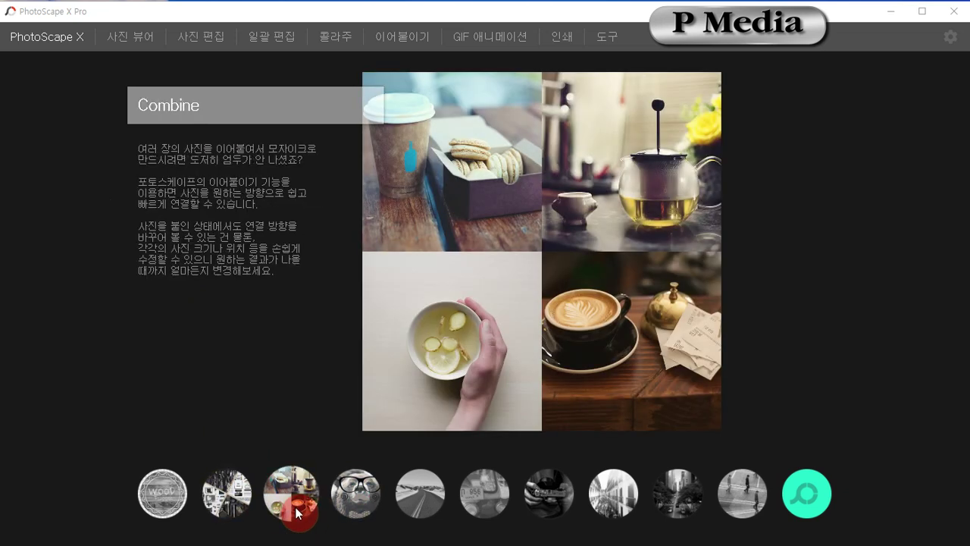
click(360, 520)
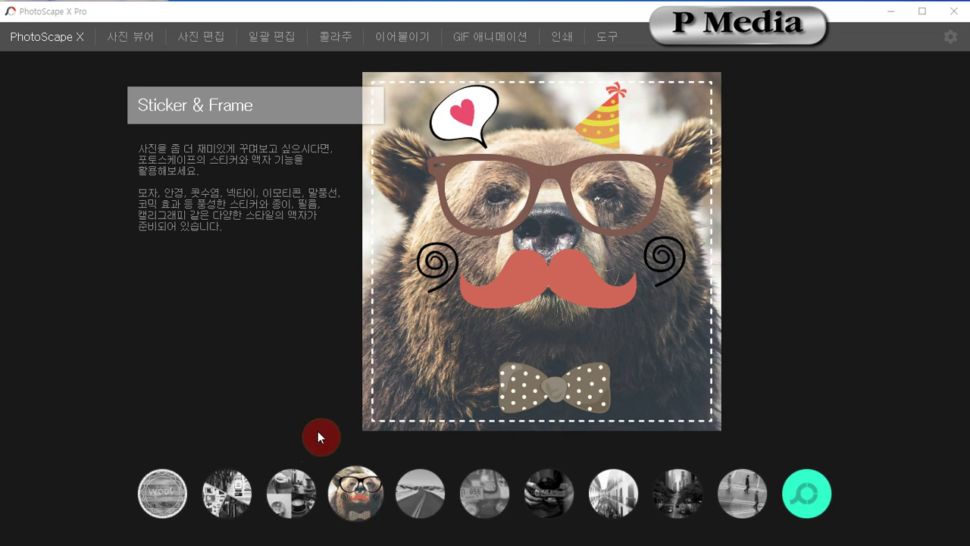
click(459, 495)
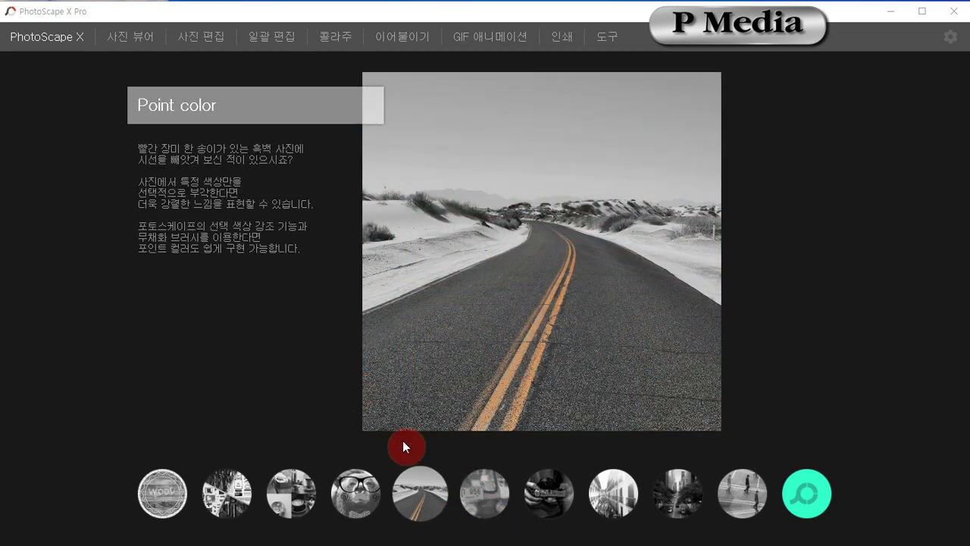
click(370, 494)
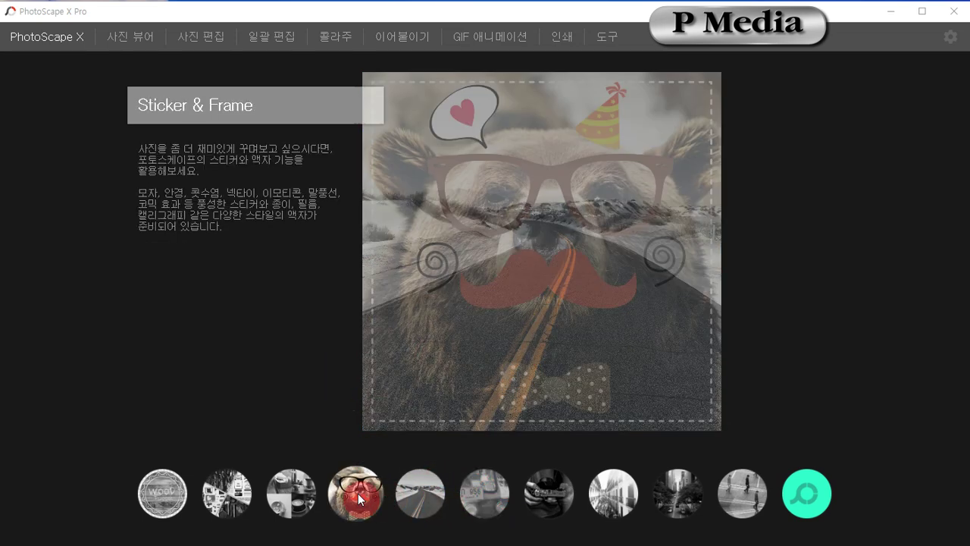
click(474, 507)
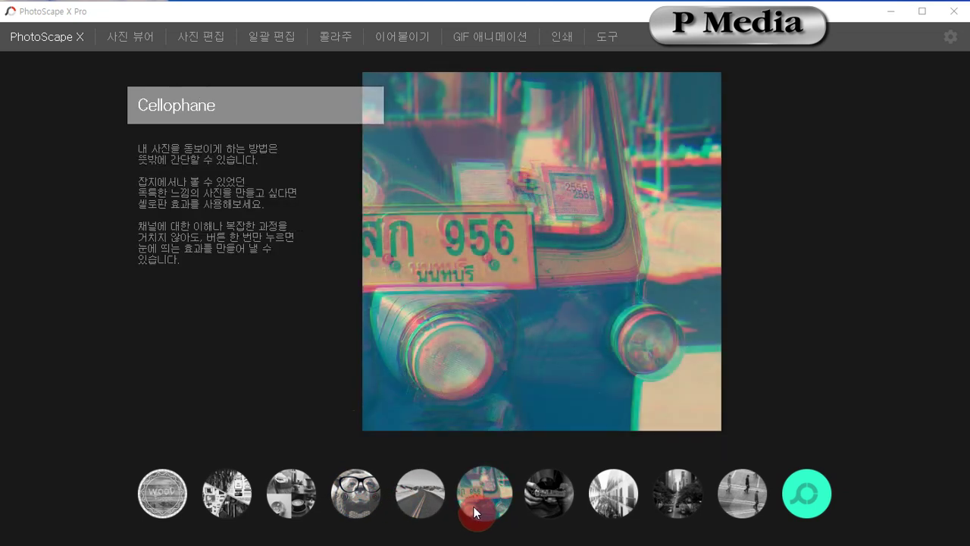
click(544, 491)
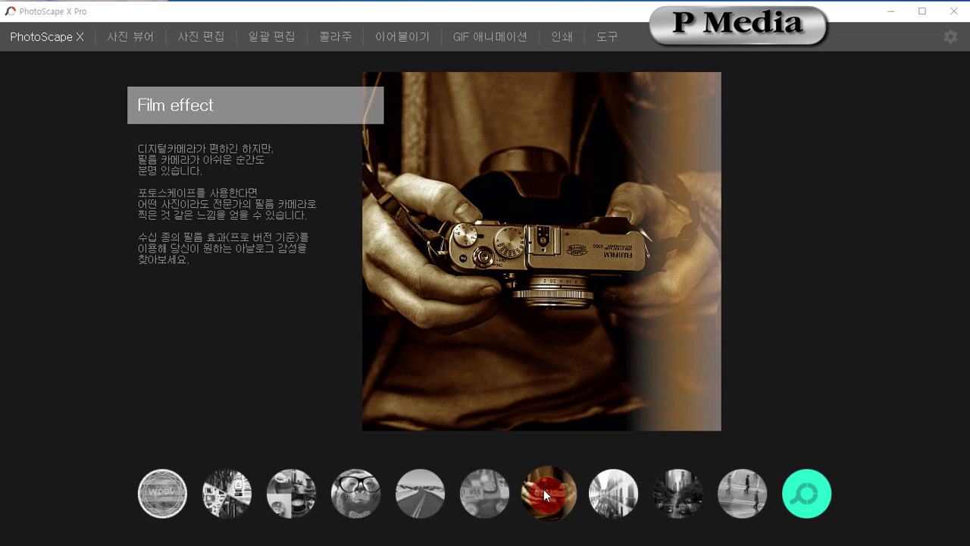
mouse_move(610, 494)
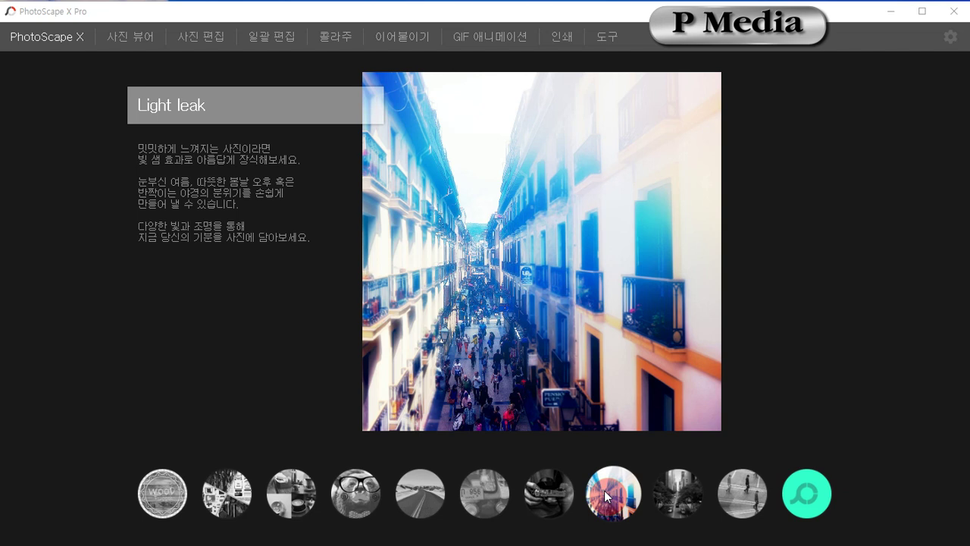
mouse_move(669, 491)
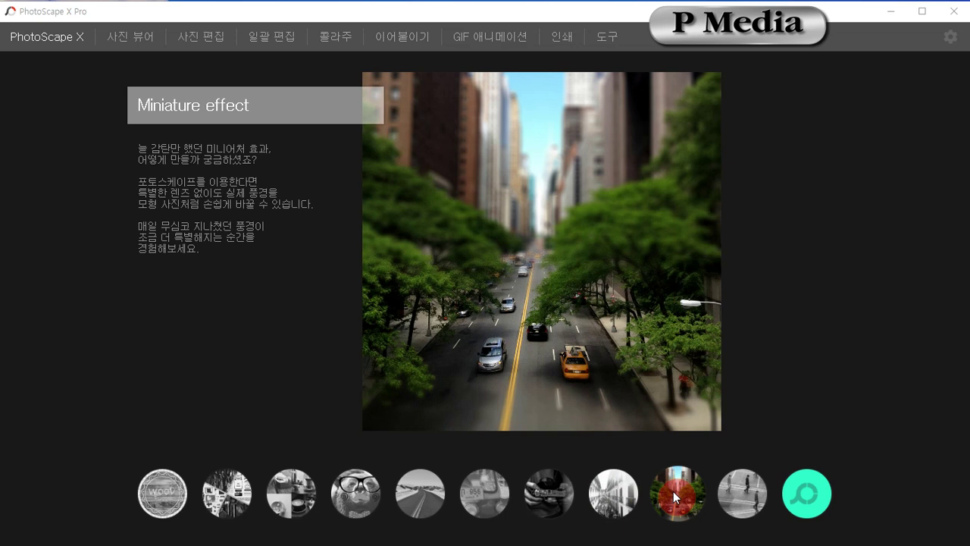
mouse_move(742, 493)
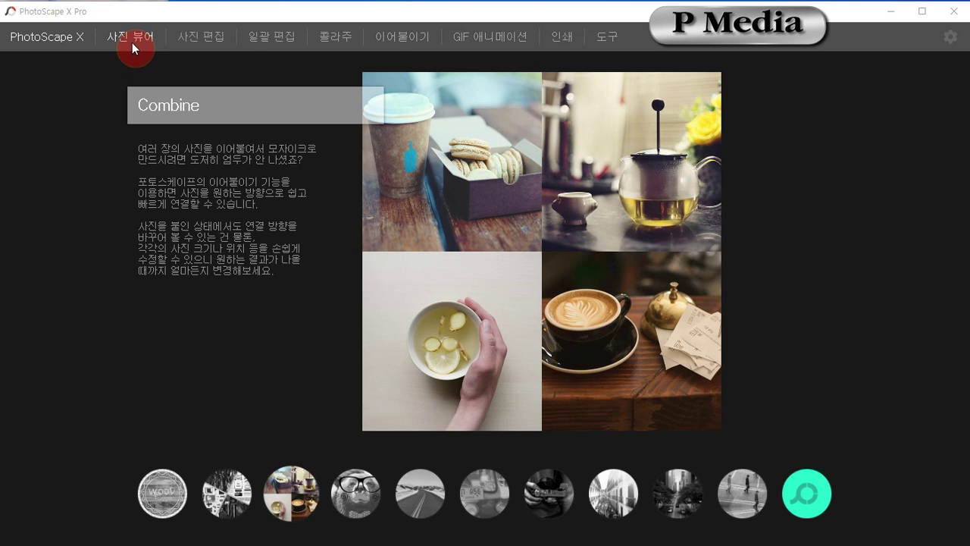
Step: Open the photo viewer (사진 뷰어) and collapse the sam picture folder in the folder tree
click(133, 41)
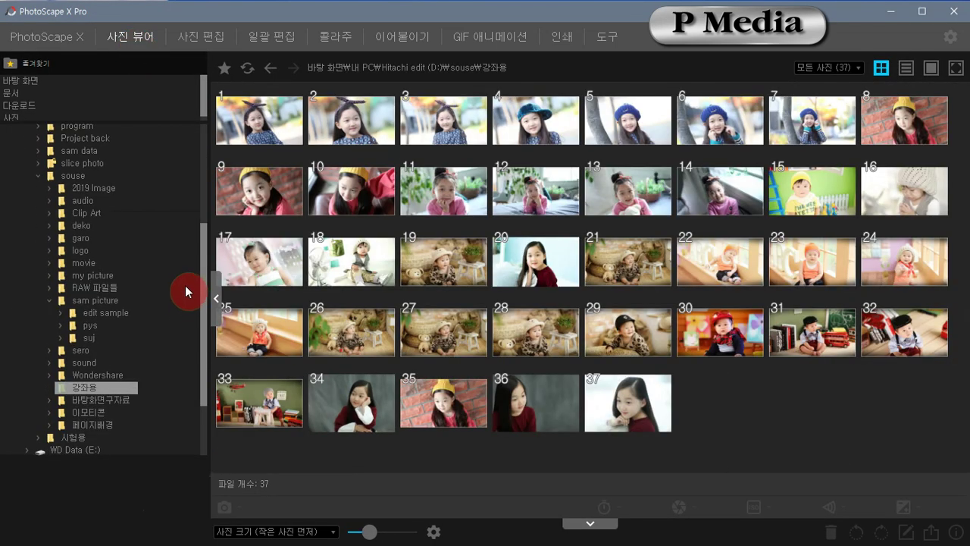
click(50, 300)
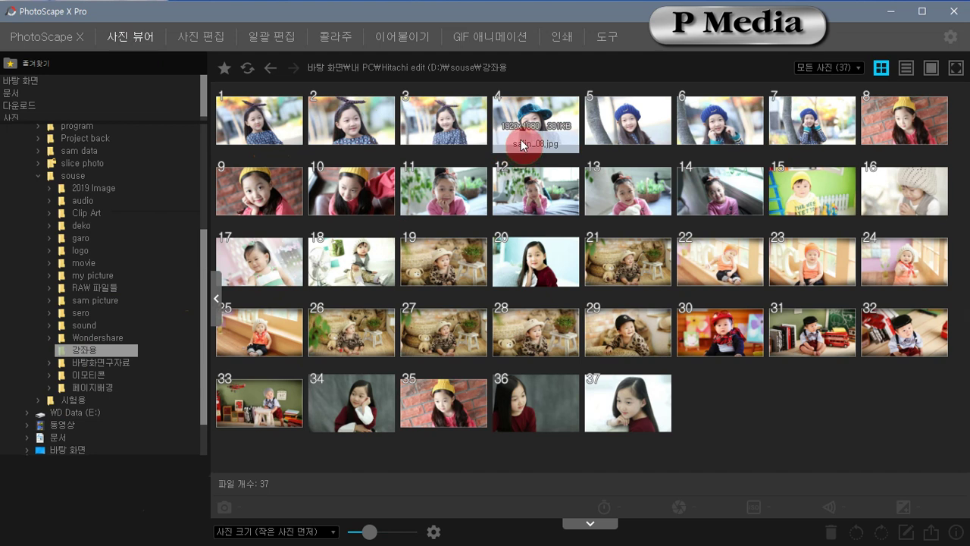
Step: Try sorting the photos by file name (파일 이름순) and by reverse file type (파일 형식 역순)
drag(520, 140, 338, 534)
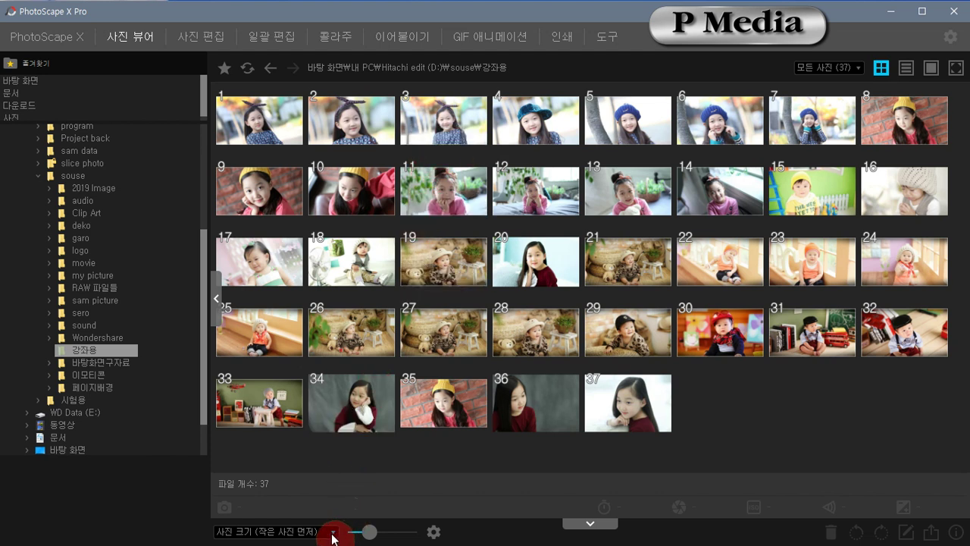
click(334, 533)
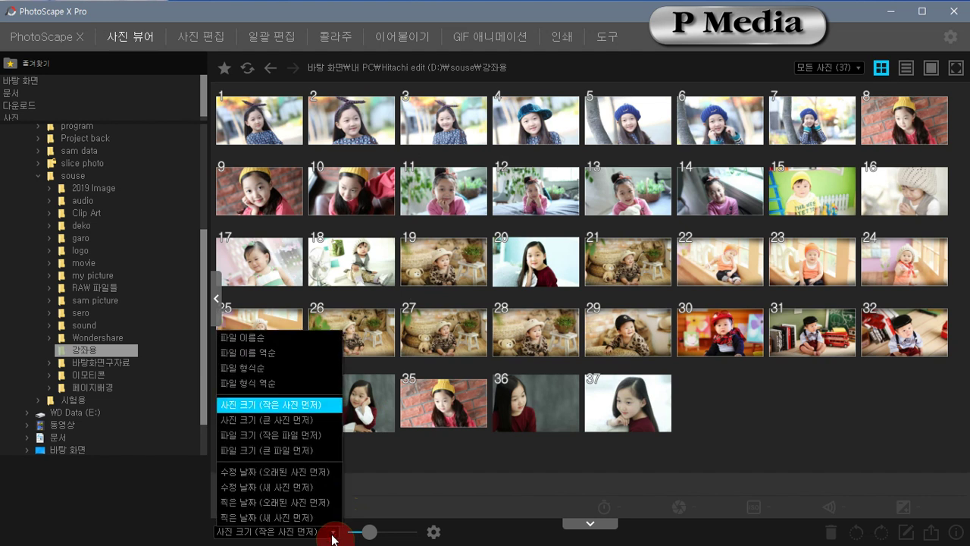
click(277, 338)
click(330, 534)
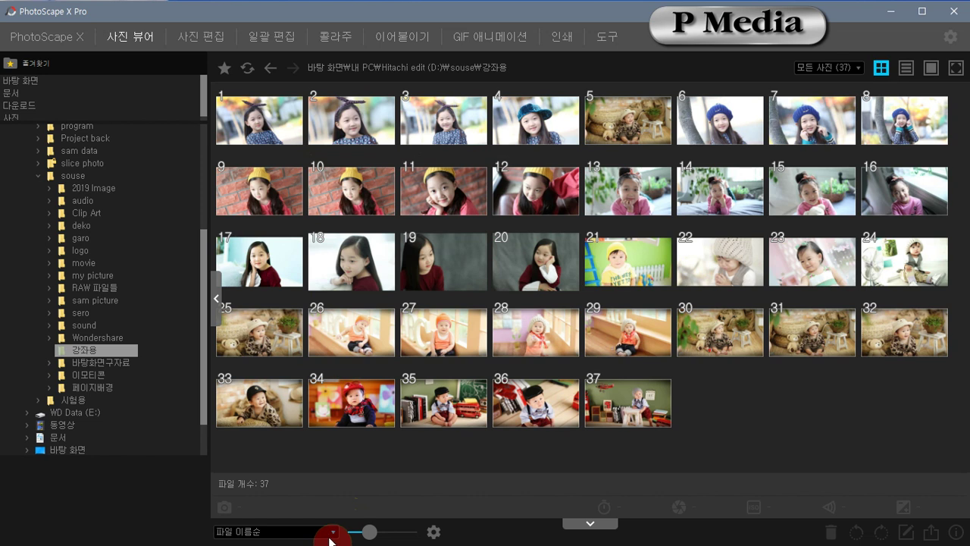
click(311, 382)
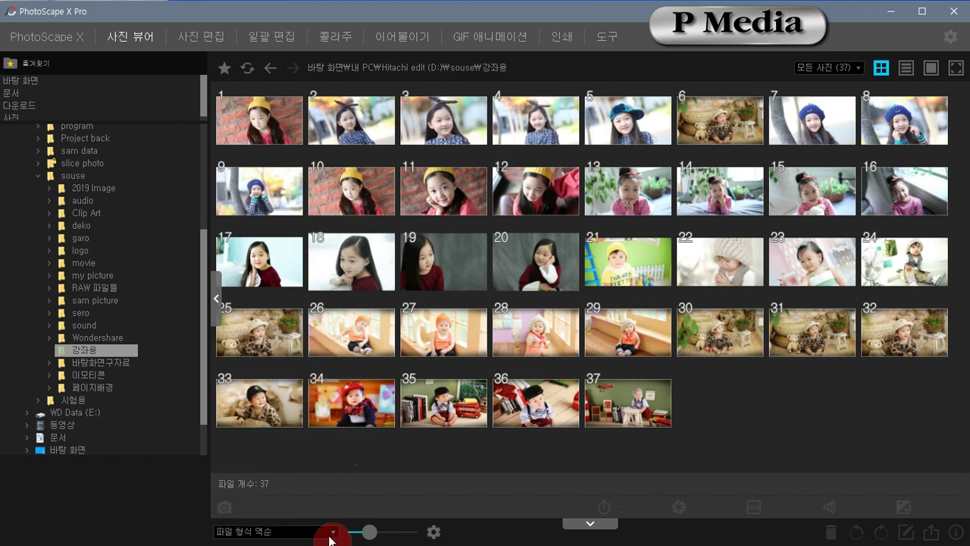
Step: Sort the photos by image size, largest first (사진 크기 (큰 사진 먼저)), and slightly enlarge the thumbnails
click(331, 535)
click(296, 412)
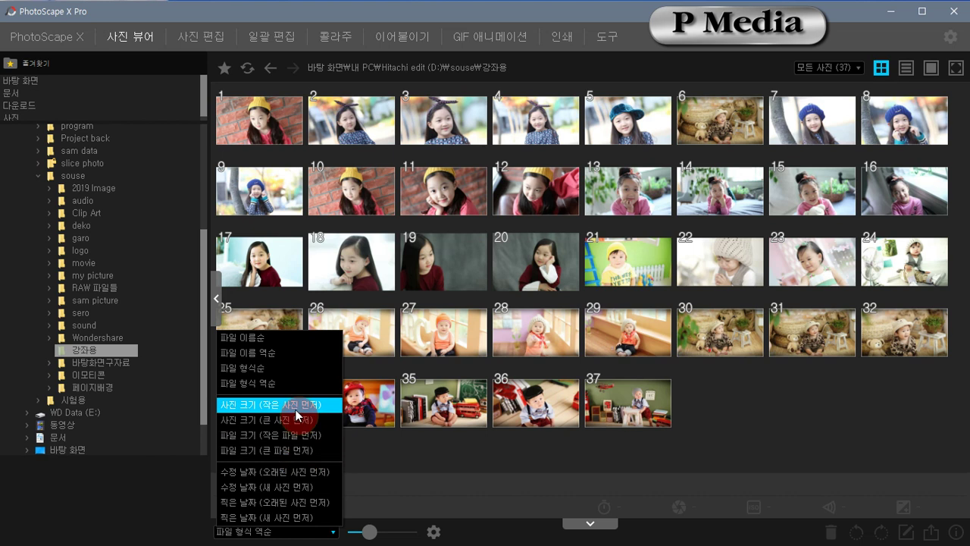
click(315, 426)
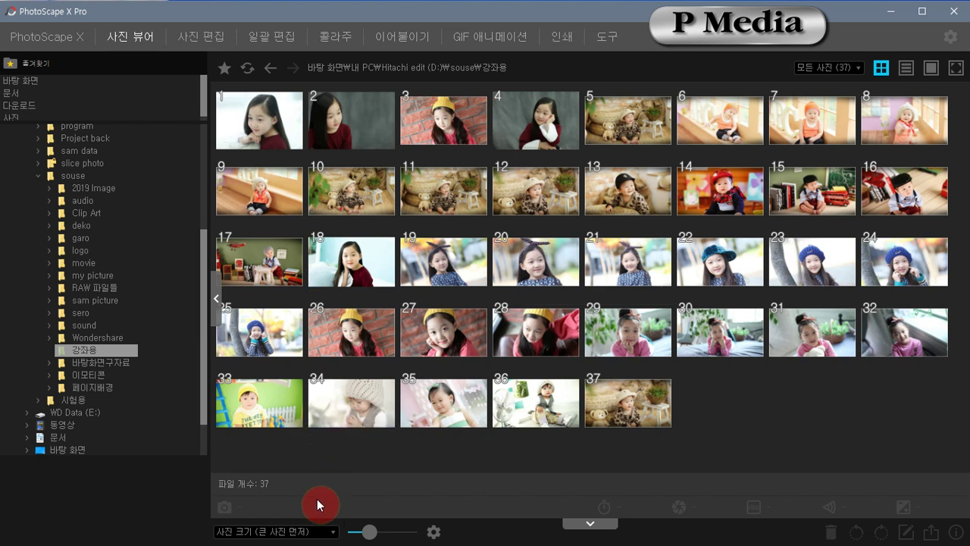
mouse_move(350, 345)
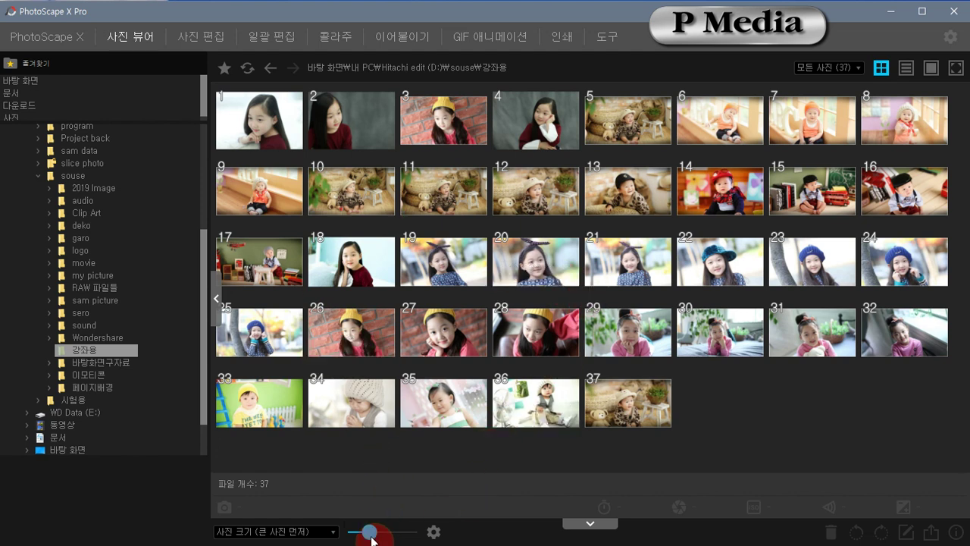
mouse_move(370, 537)
mouse_down()
mouse_move(403, 542)
mouse_move(375, 542)
mouse_up()
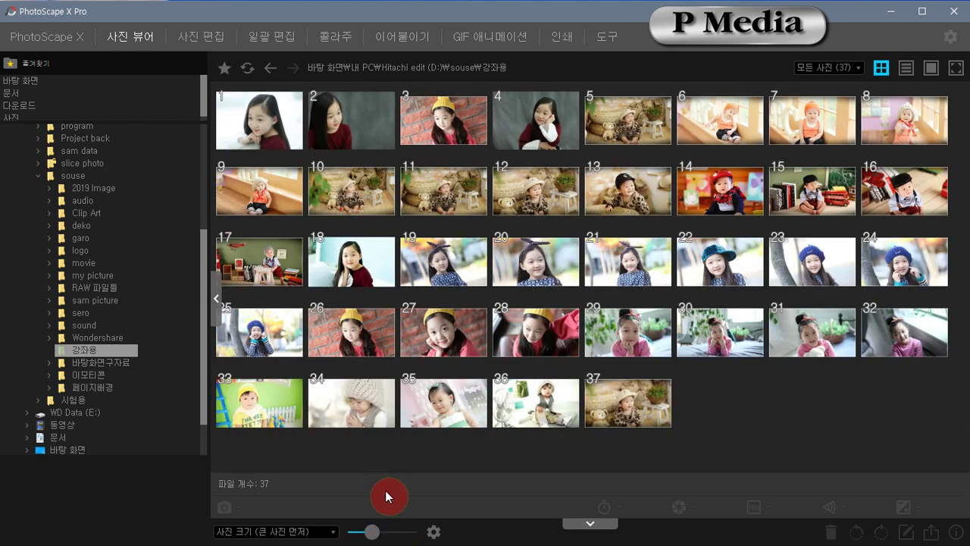
Step: Show the ninth photo in the detailed list and the single-photo view, and return to the thumbnail grid
click(267, 189)
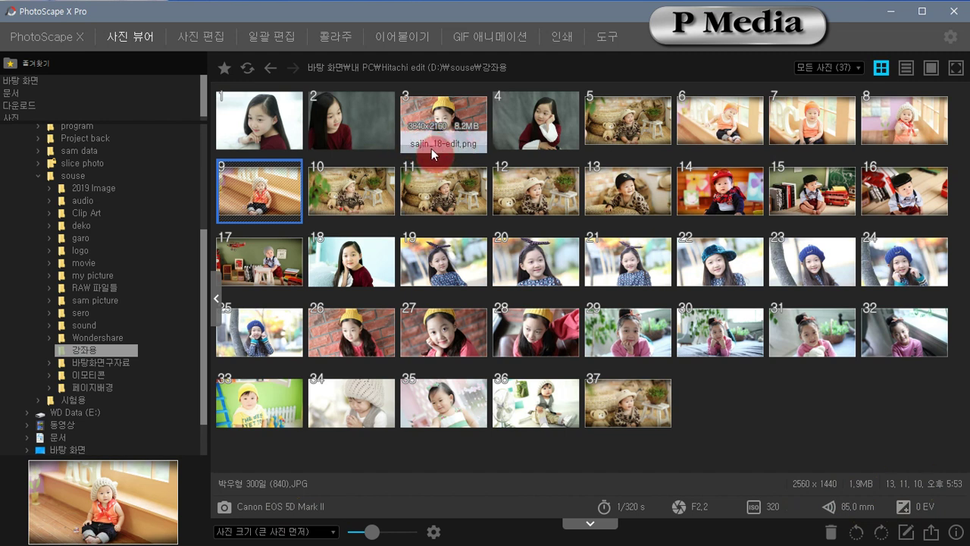
click(906, 69)
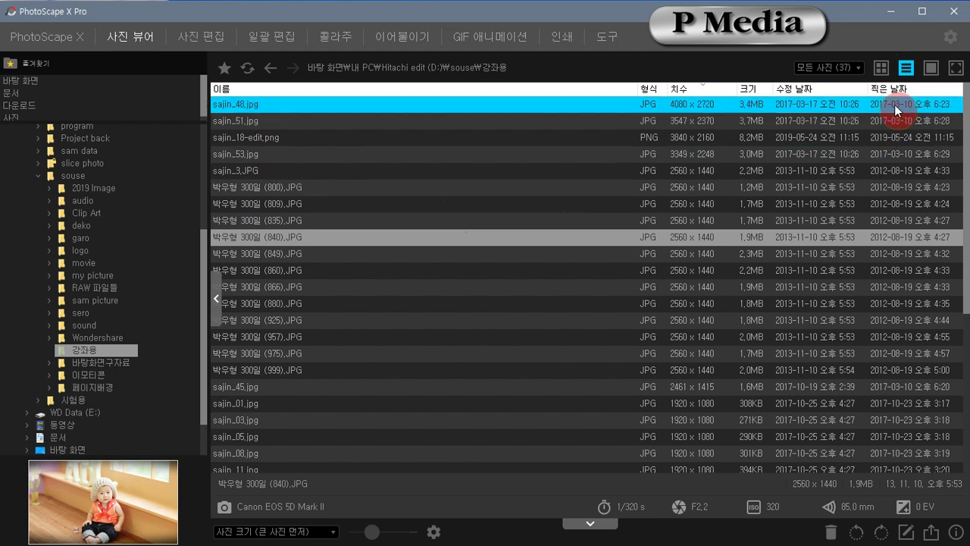
click(932, 69)
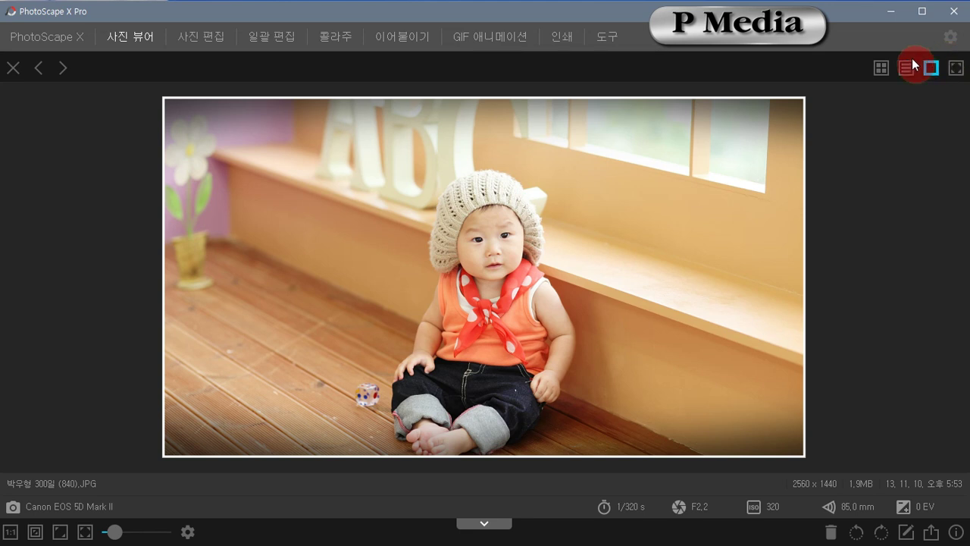
click(882, 68)
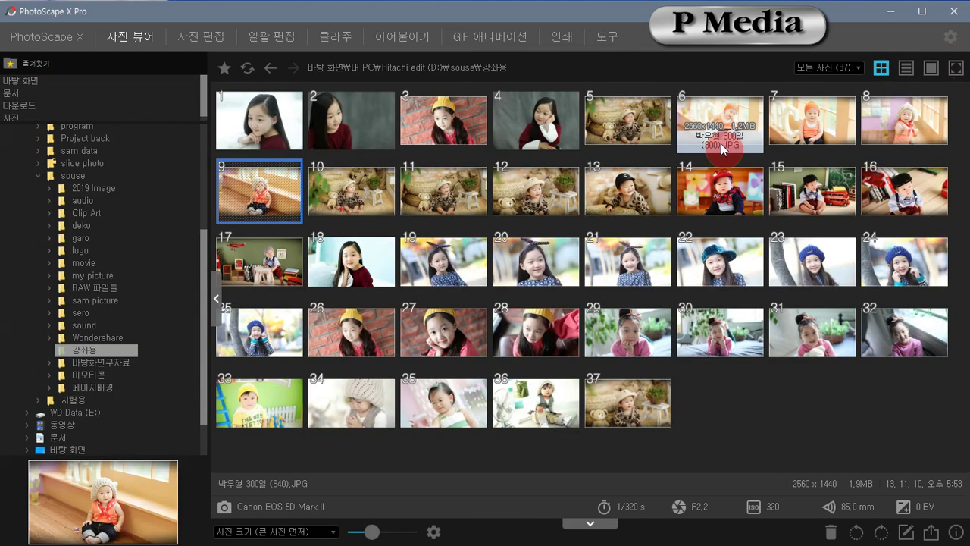
Step: Preview the tenth photo, sajin_51.jpg and sajin_48.jpg, and hide and restore the photo information area
key(Right)
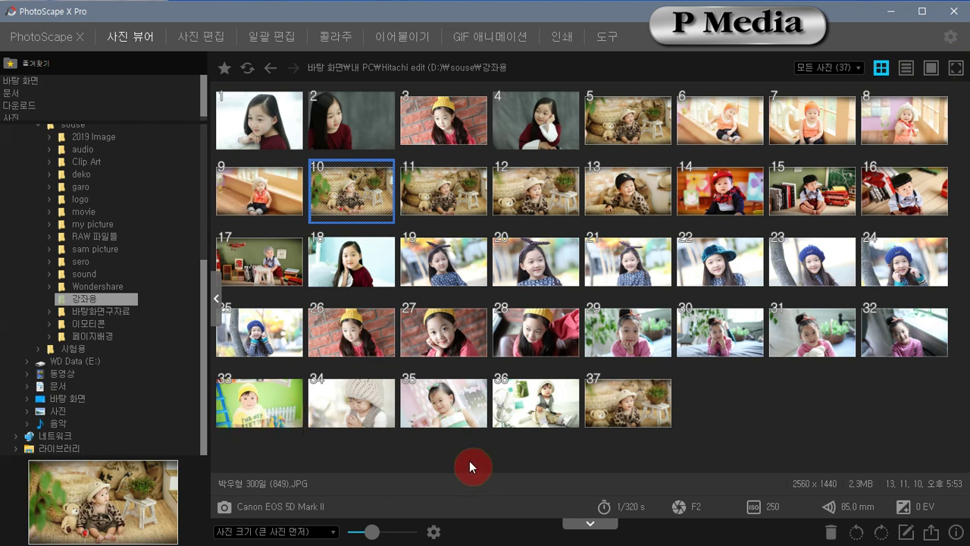
click(362, 137)
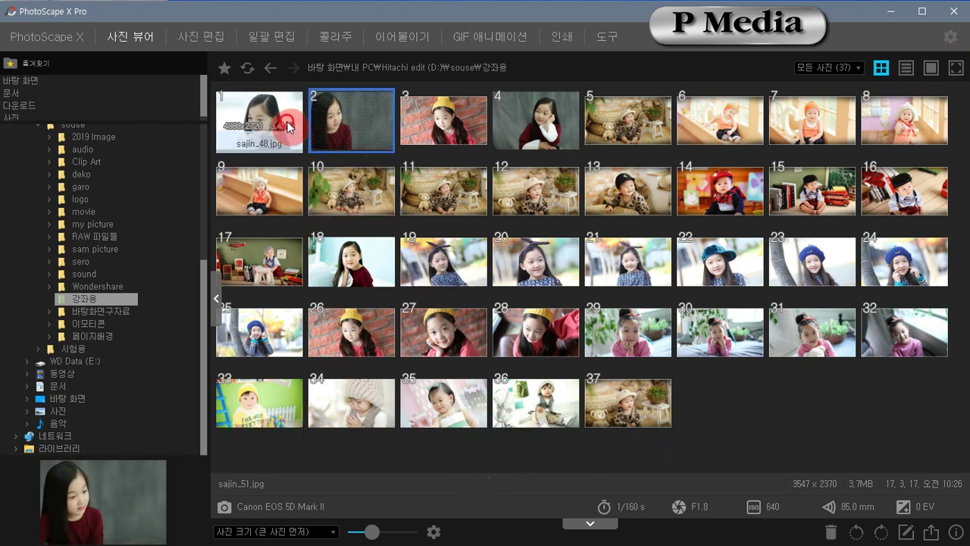
click(286, 120)
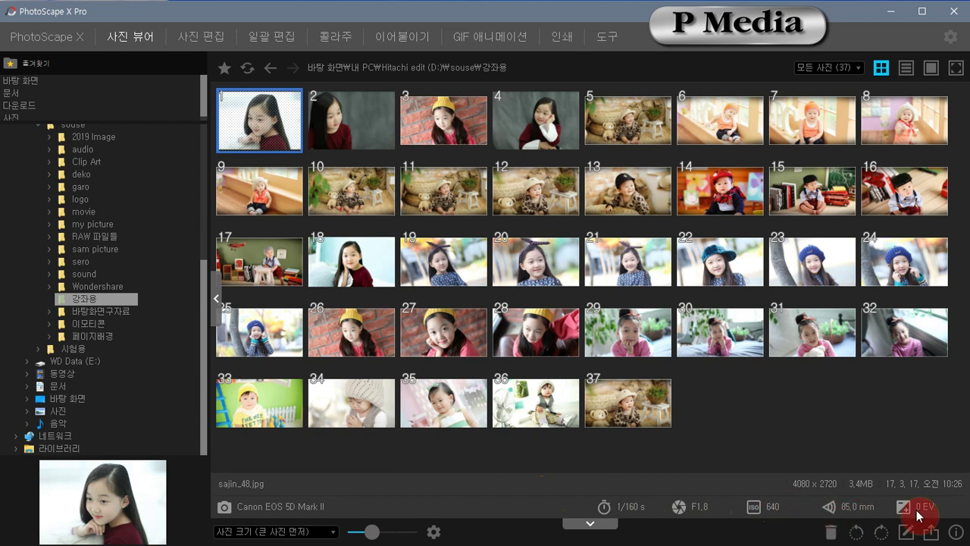
click(590, 524)
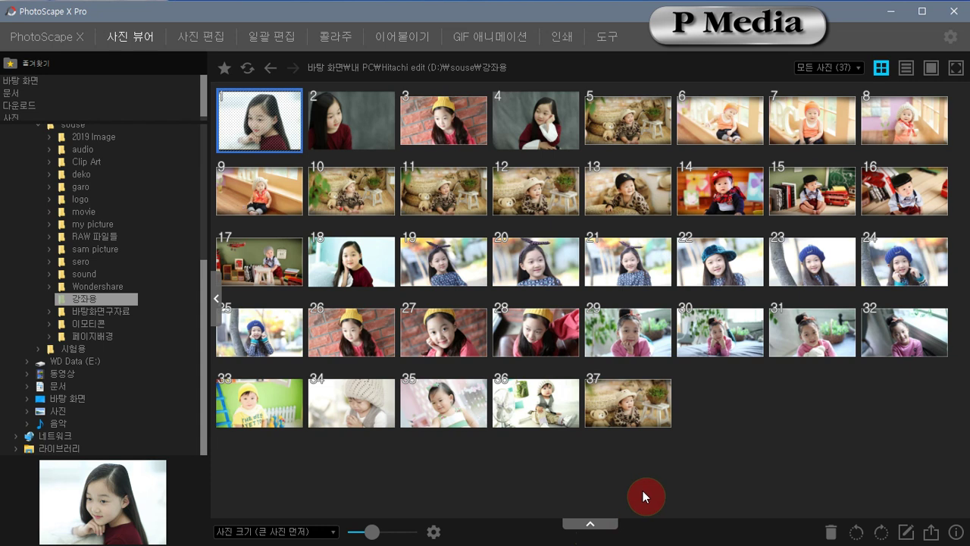
click(590, 522)
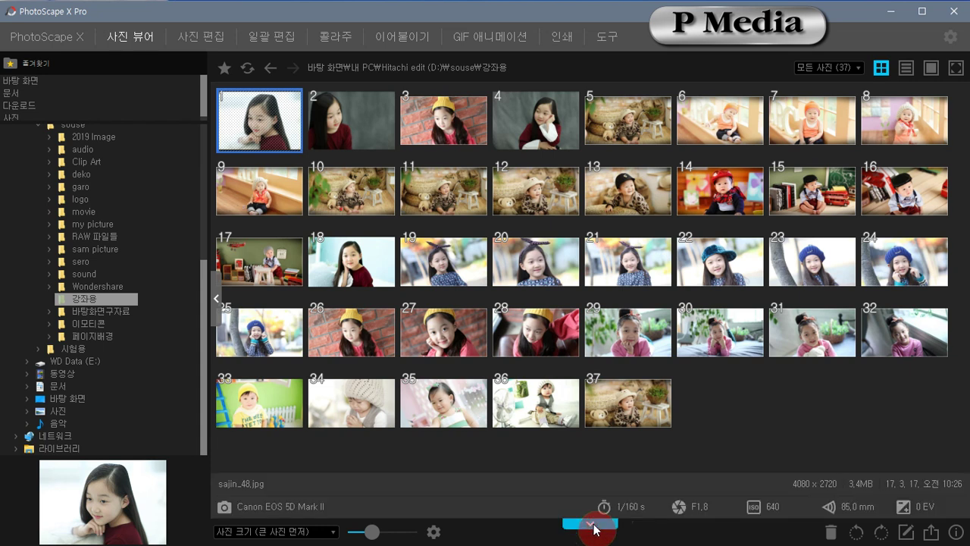
Step: Rotate sajin_53.jpg 90° clockwise and turn it back 90° counterclockwise
click(538, 133)
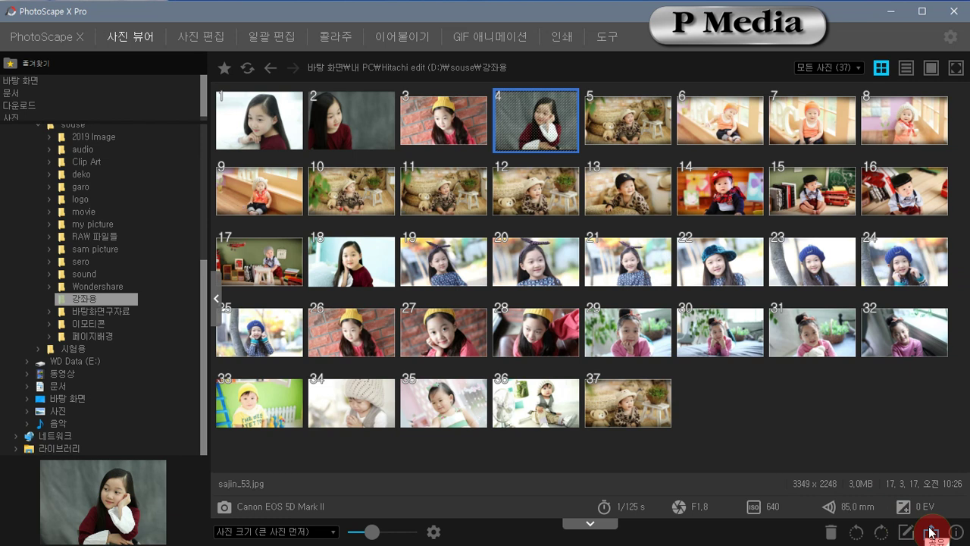
click(885, 533)
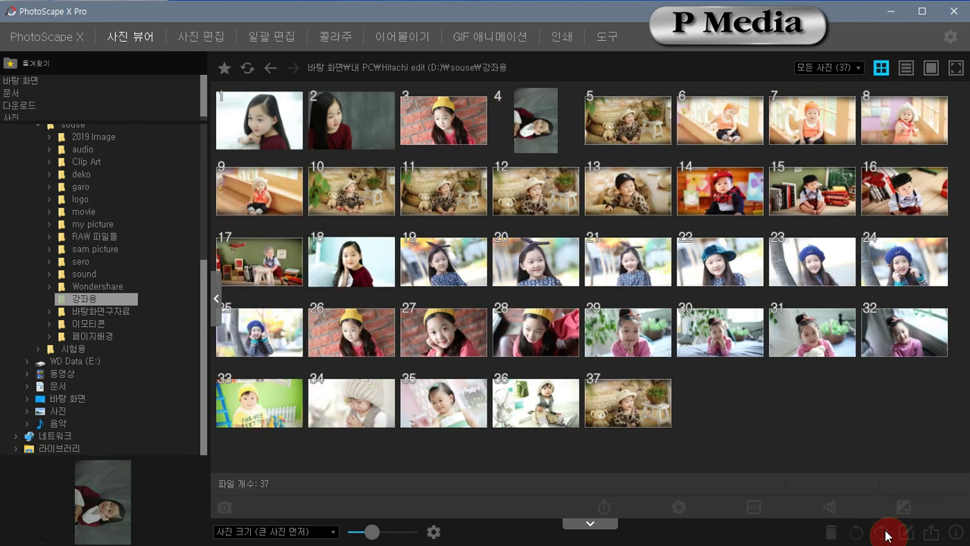
click(554, 141)
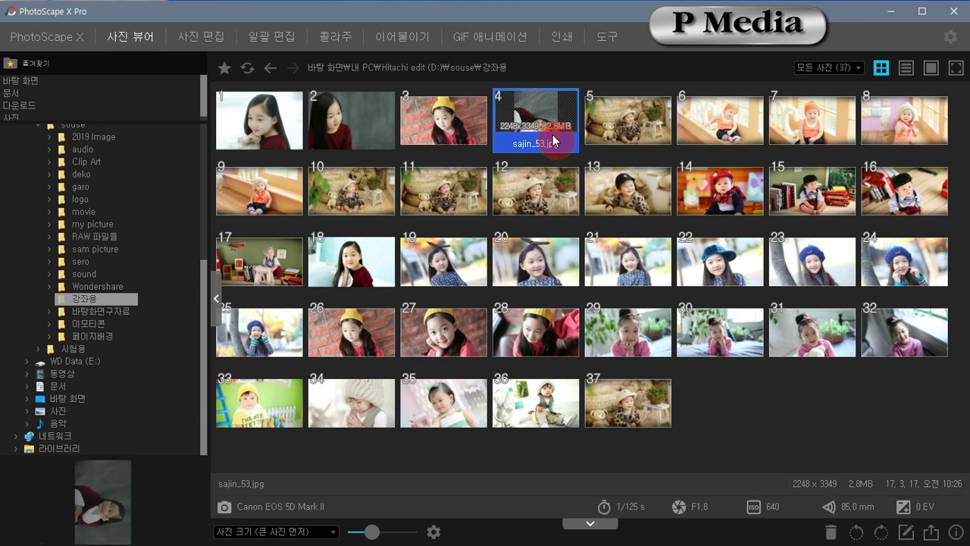
click(857, 532)
click(709, 376)
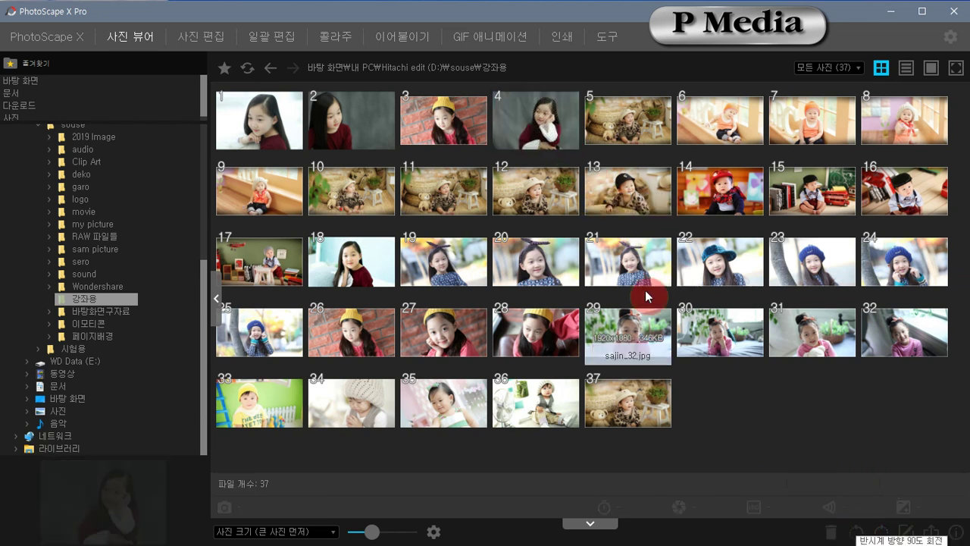